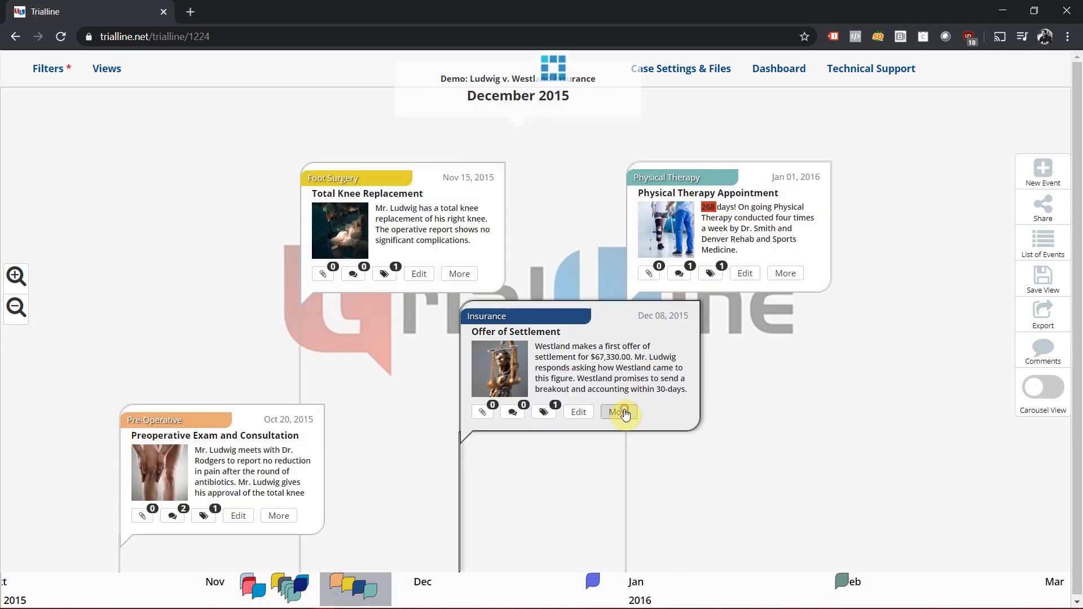
- View the tags assigned to the Offer of Settlement event, and close its details
left_click(623, 411)
left_click(816, 449)
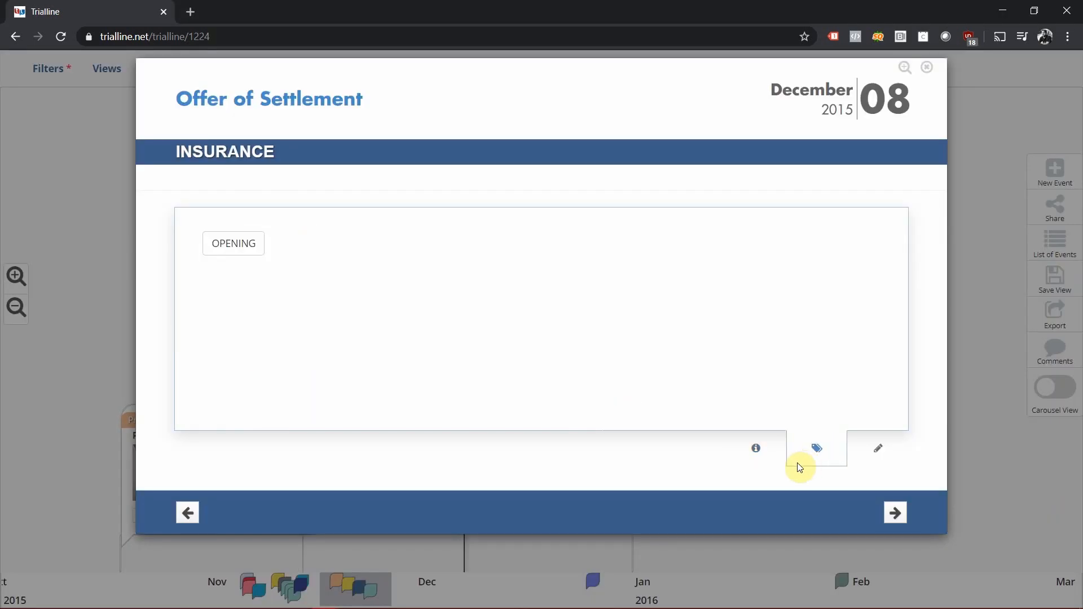
left_click(927, 67)
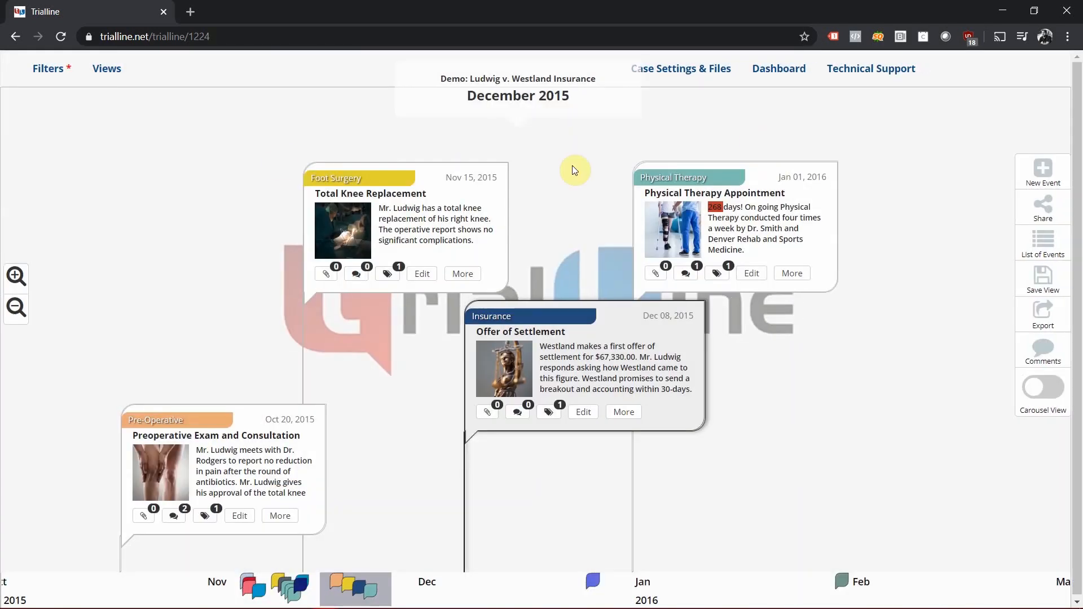
- Look through the timeline's tag filter list, and close it without changing any filters
left_click(59, 70)
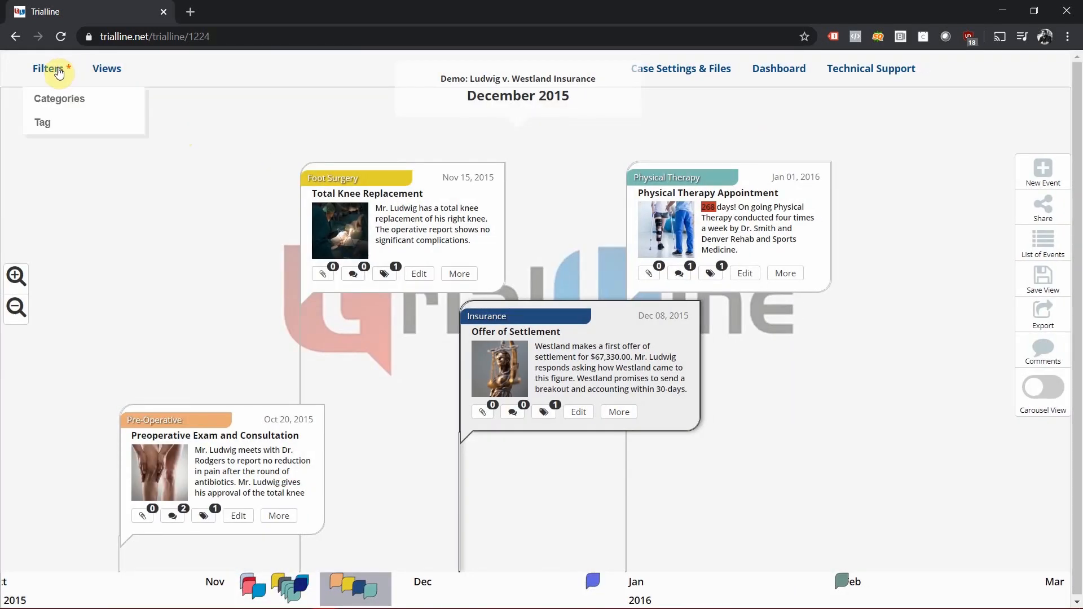
mouse_move(61, 123)
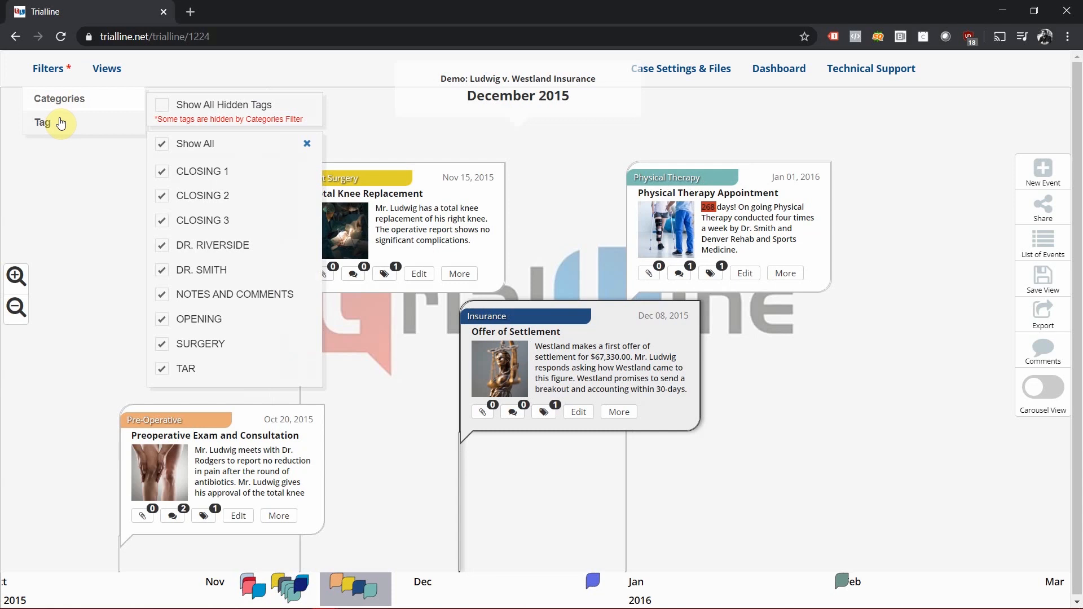
mouse_move(69, 105)
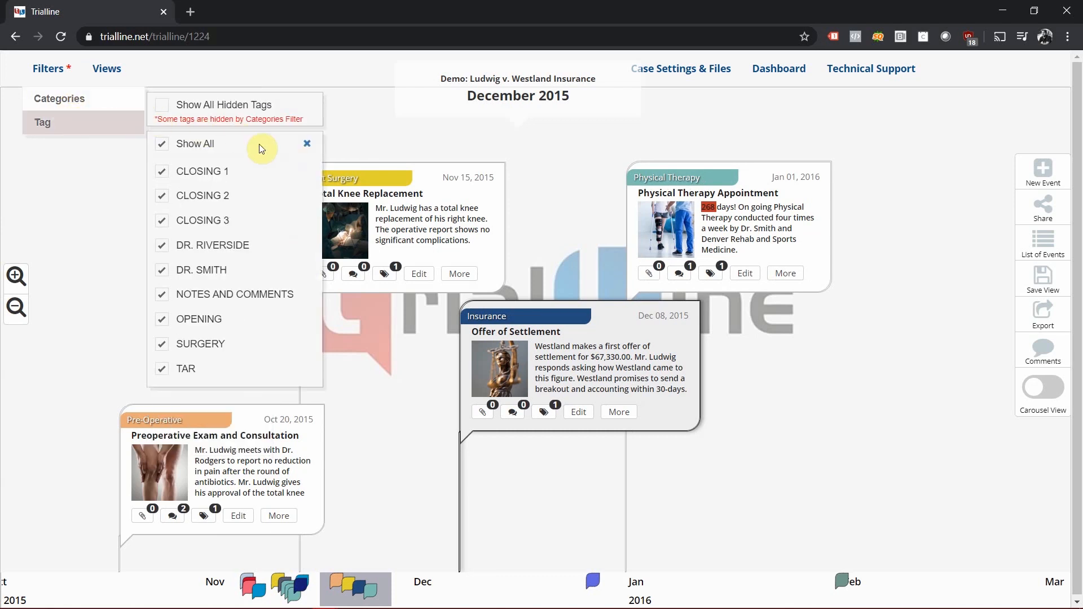
left_click(306, 145)
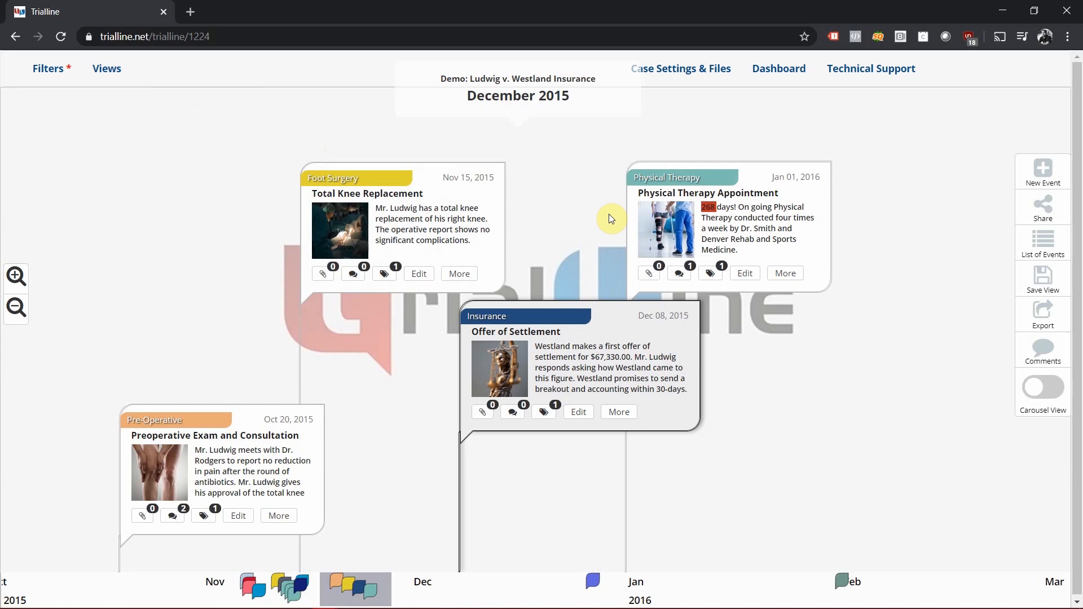
- Reopen the Offer of Settlement event's details to review its tag assignment, and close them
left_click(620, 413)
left_click(825, 450)
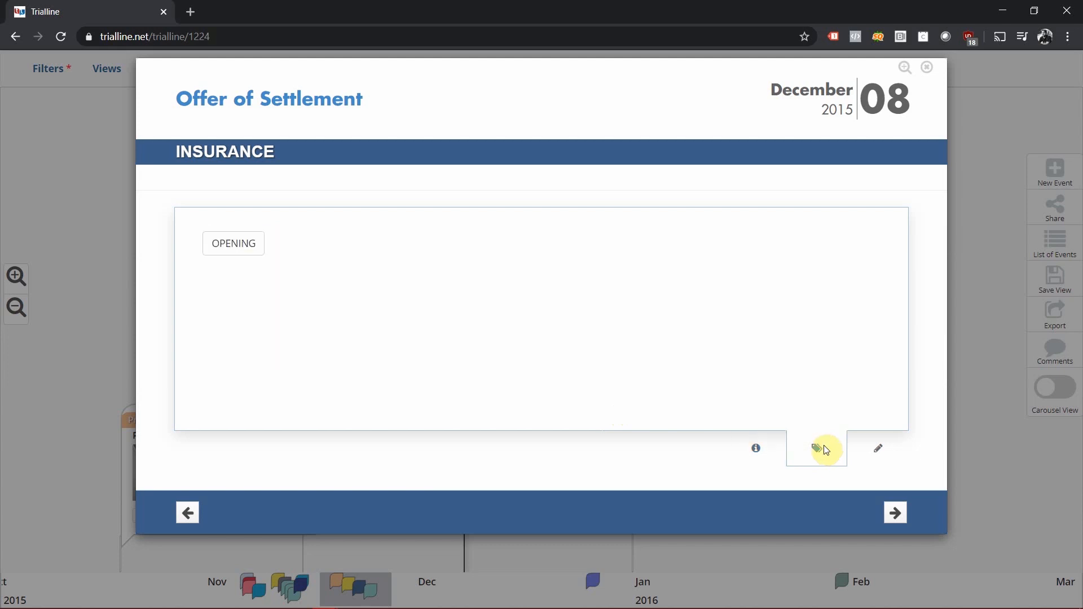
left_click(927, 68)
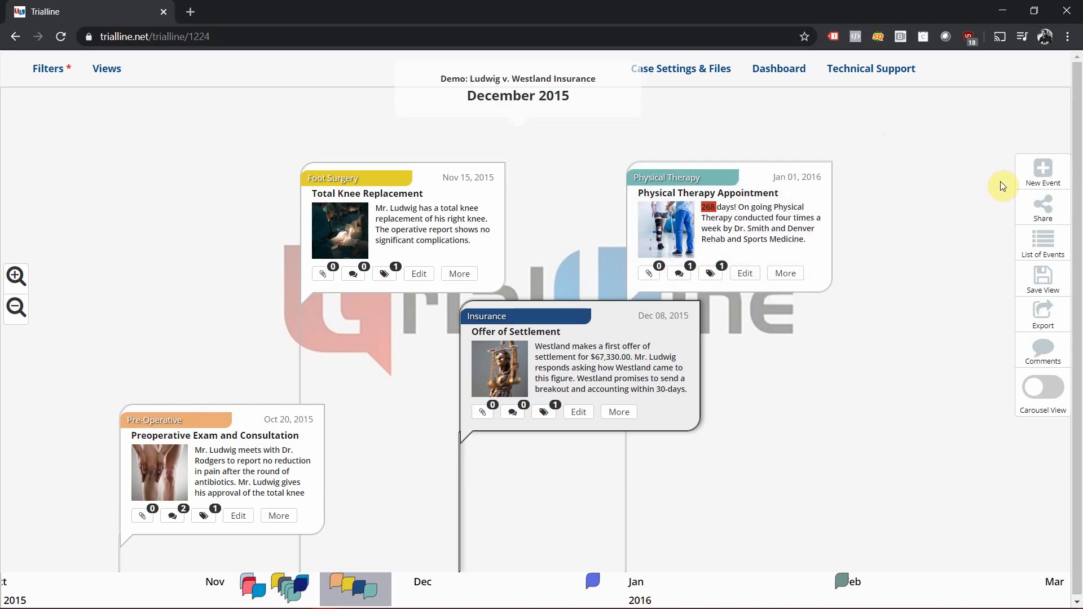
- Start a new event and add the tag "Tag Name" to it
left_click(1034, 186)
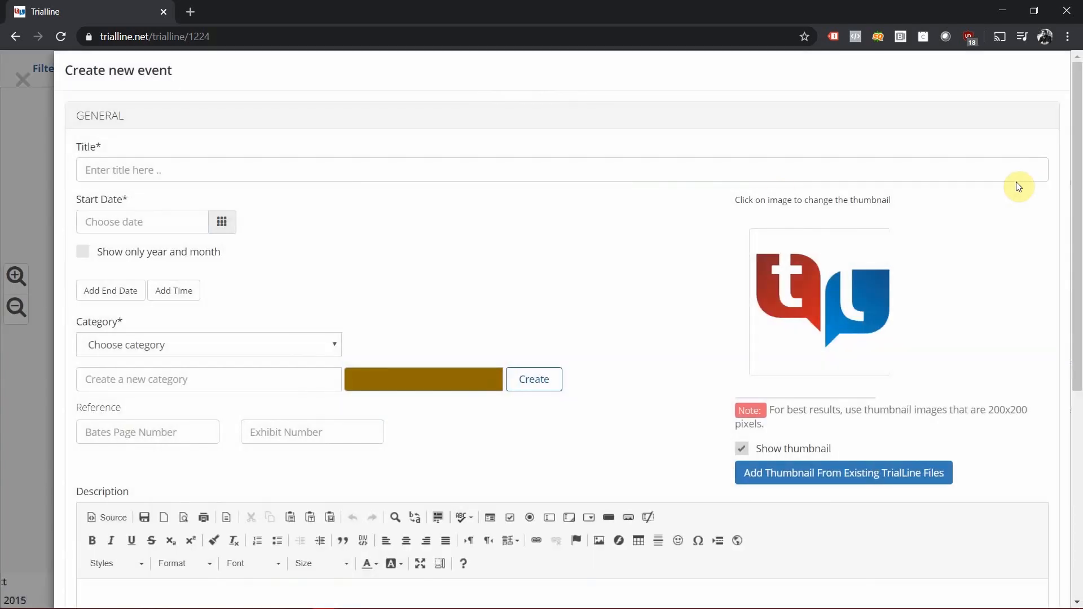
left_click(451, 121)
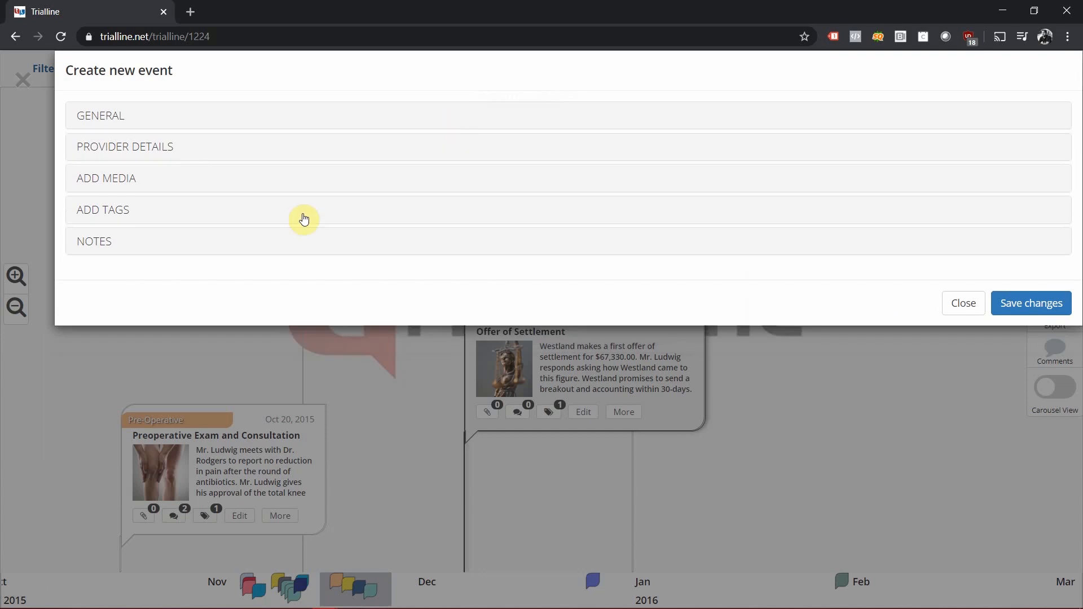
left_click(219, 210)
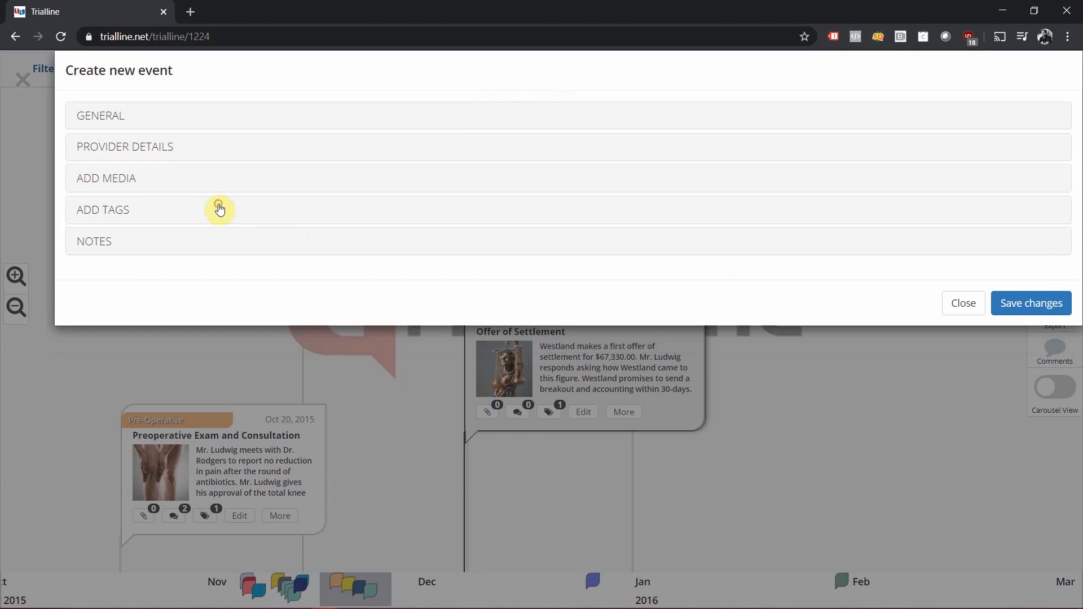
left_click(213, 250)
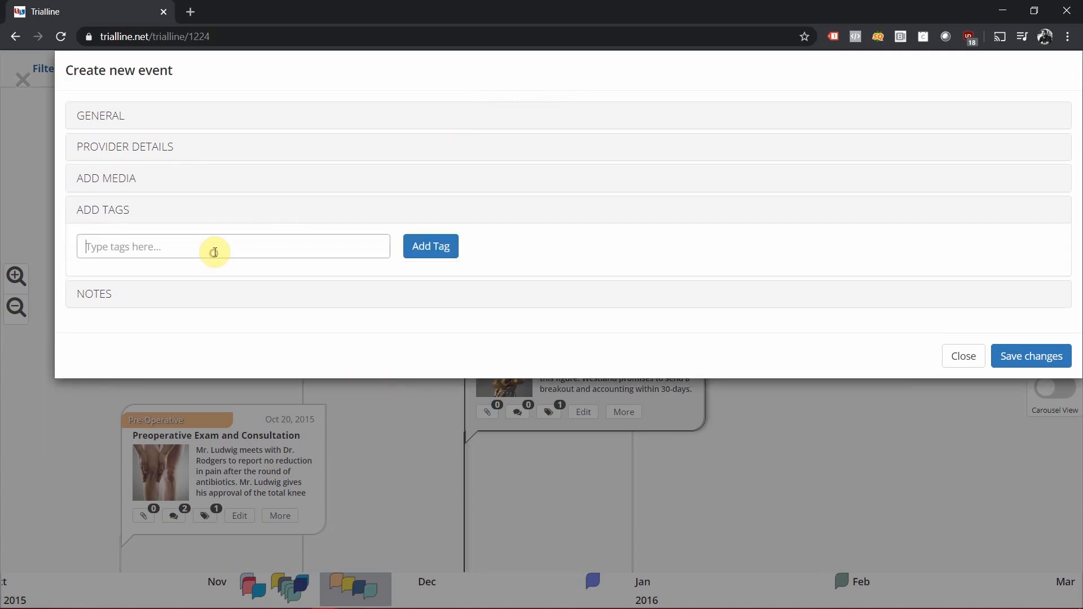
type("Tag Name")
left_click(424, 248)
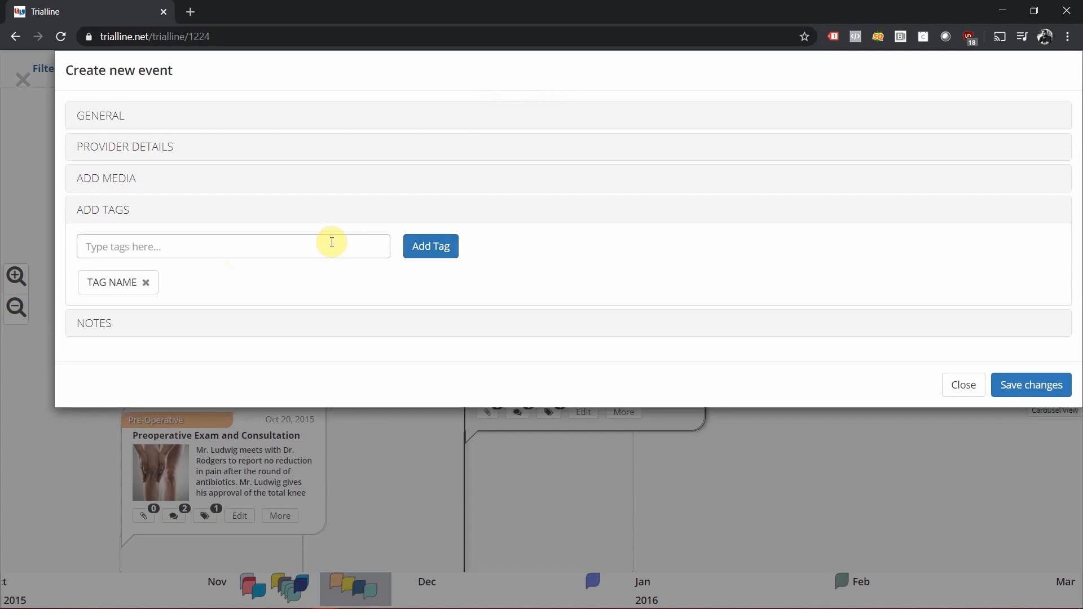
- Add a second tag, "Tag Name 2", to the new event and save the changes
type("Tag Name 2")
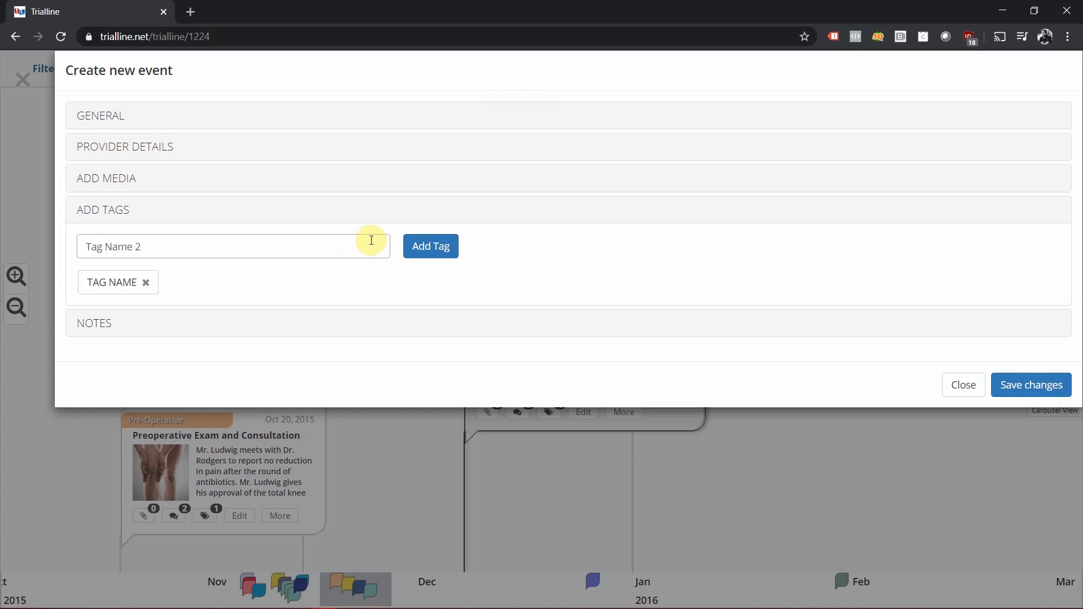
left_click(425, 253)
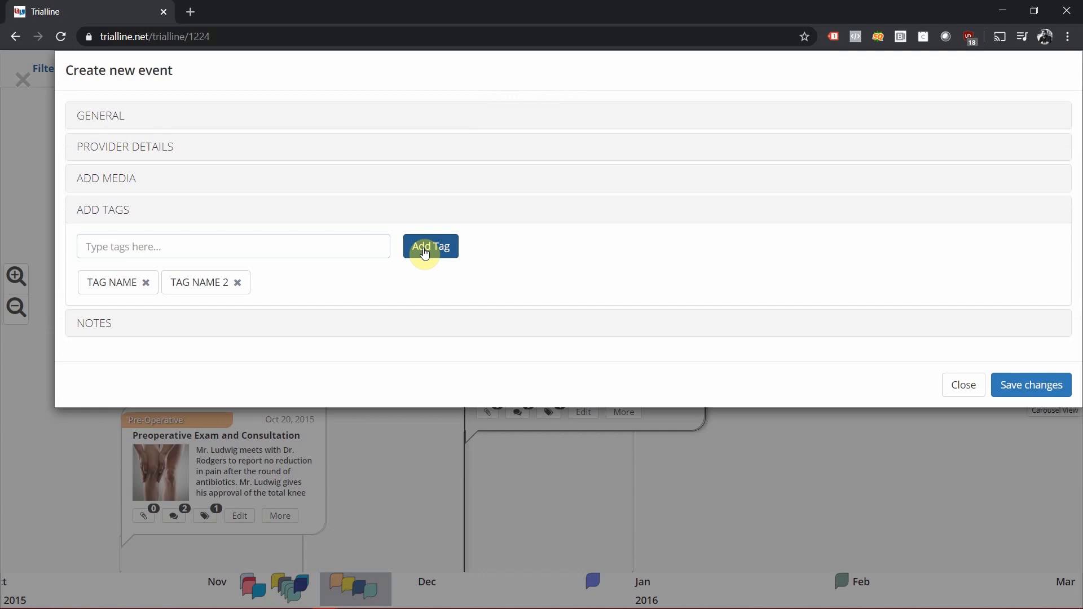
left_click(1011, 389)
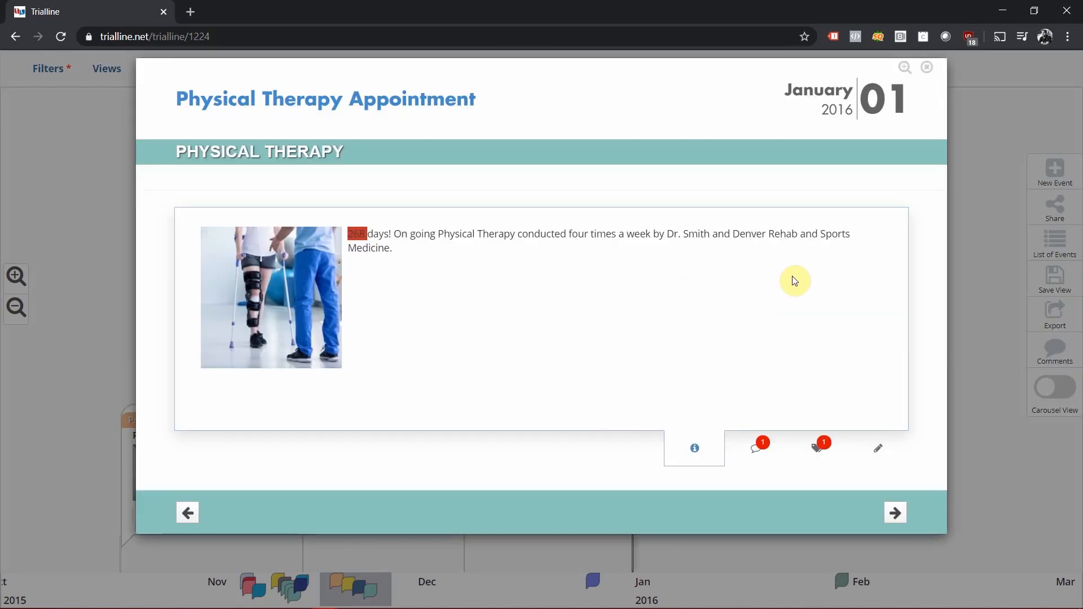
- View the tags assigned to the Physical Therapy Appointment event dated Jan 01, 2016, and close its details
left_click(927, 67)
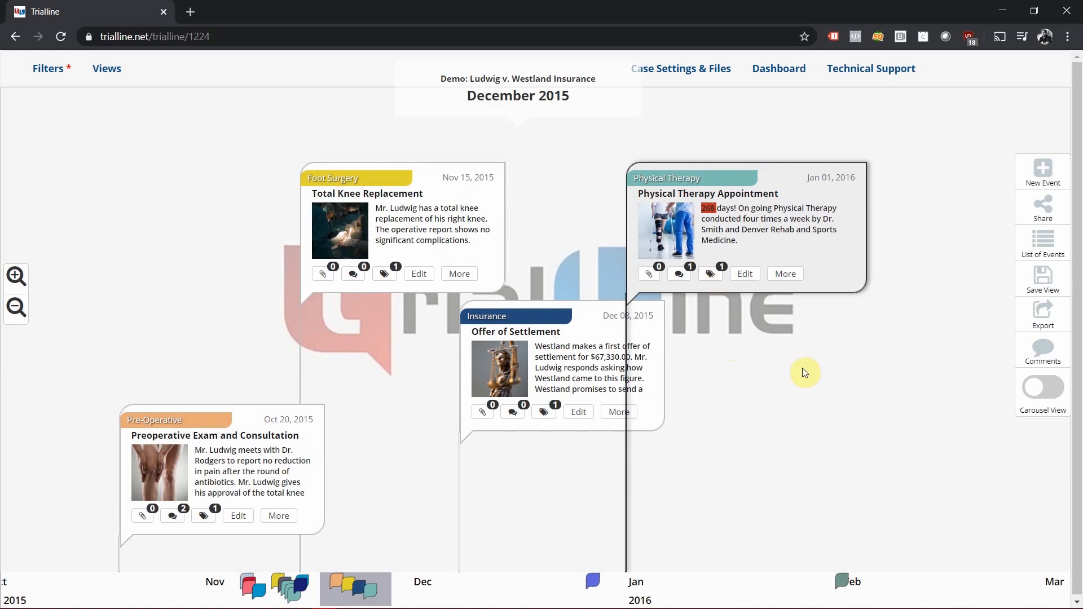
left_click(778, 276)
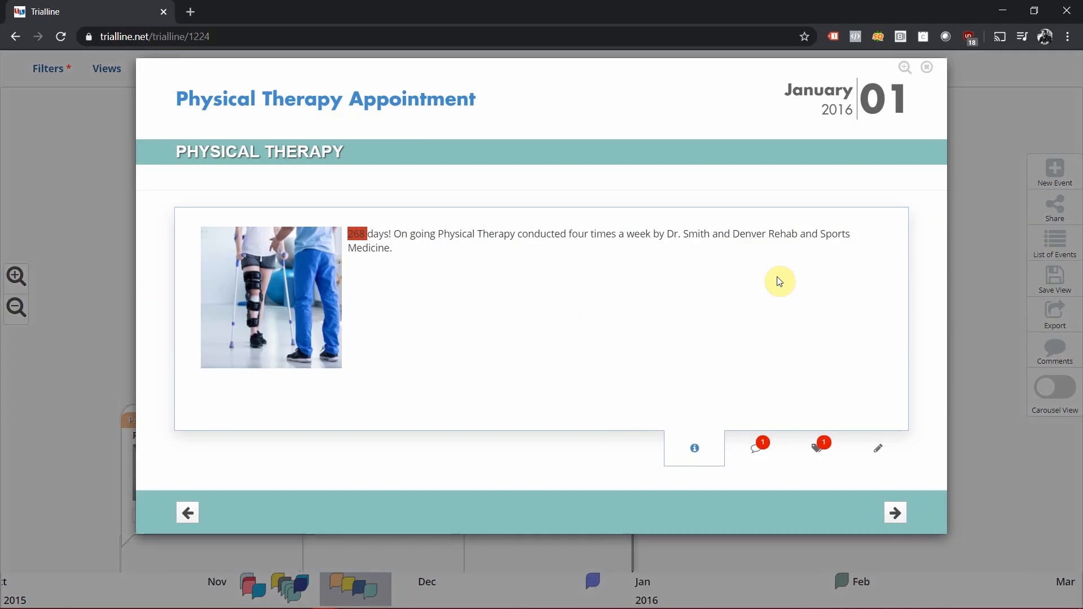
left_click(821, 461)
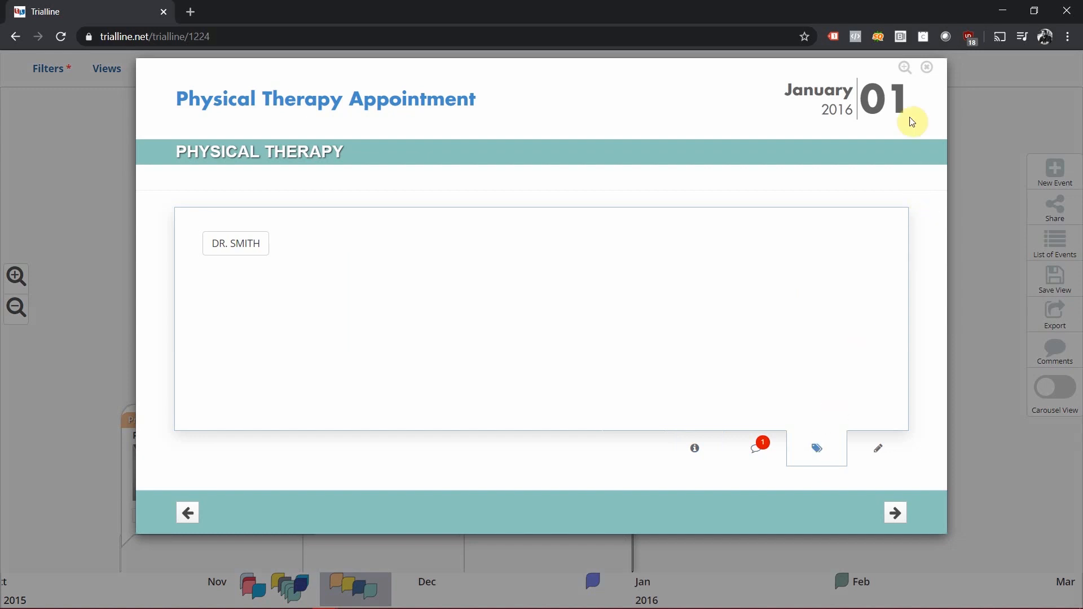
left_click(925, 69)
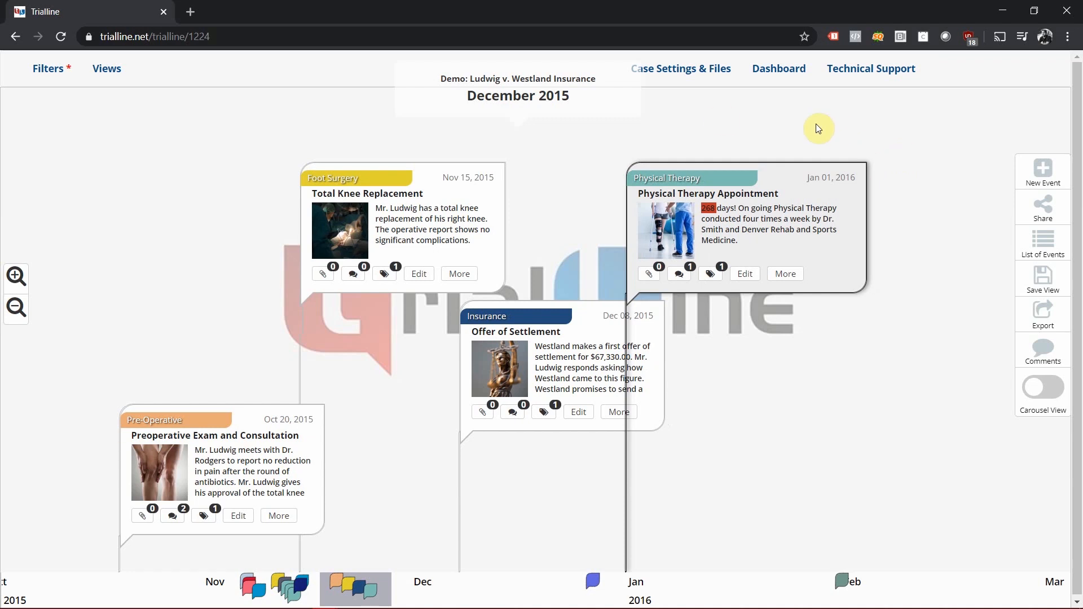
- Review the tag list in the case settings, opening the first tag's name for editing and cancelling the edit
left_click(675, 70)
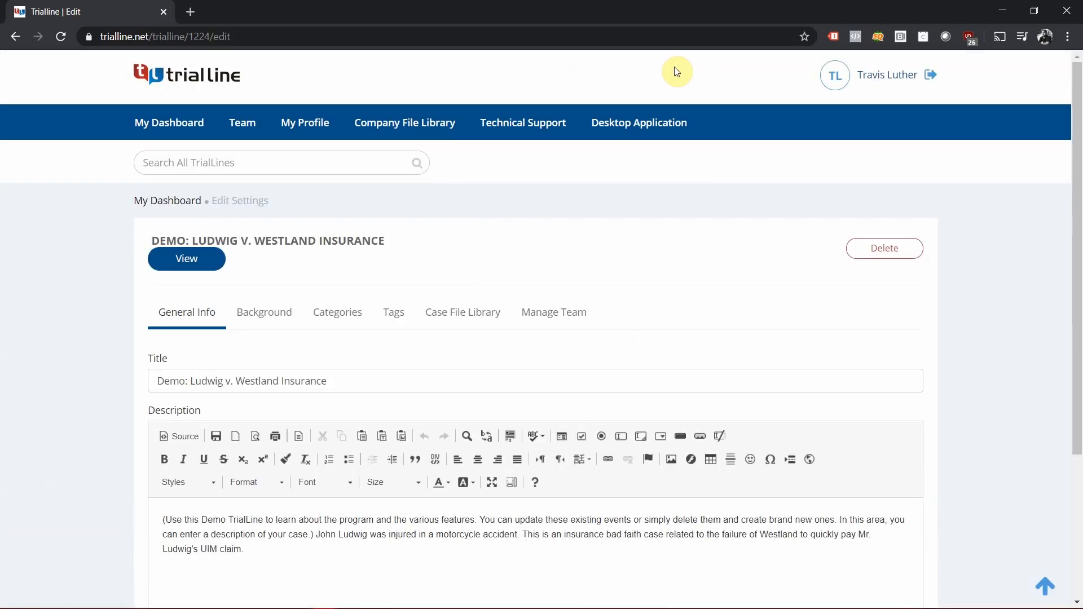
left_click(393, 328)
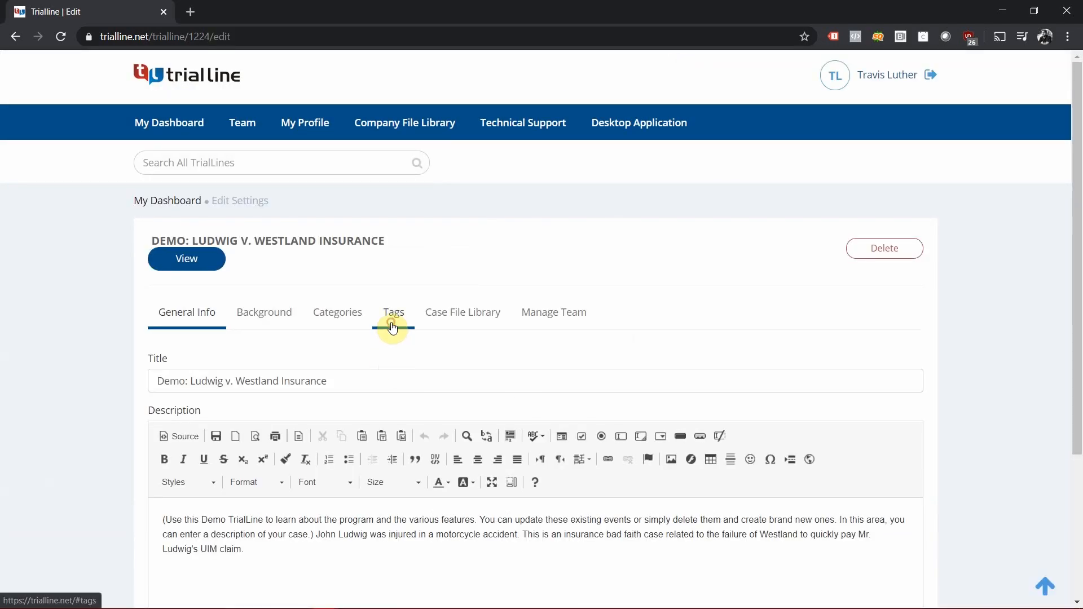
scroll(570, 268, "down", 3)
left_click(571, 271)
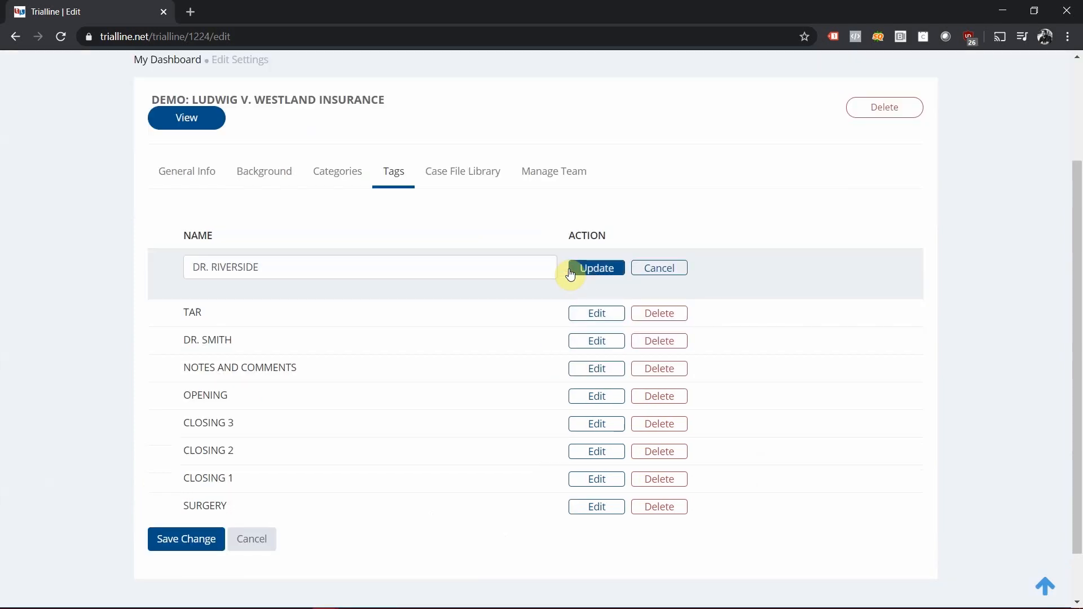
left_click(655, 268)
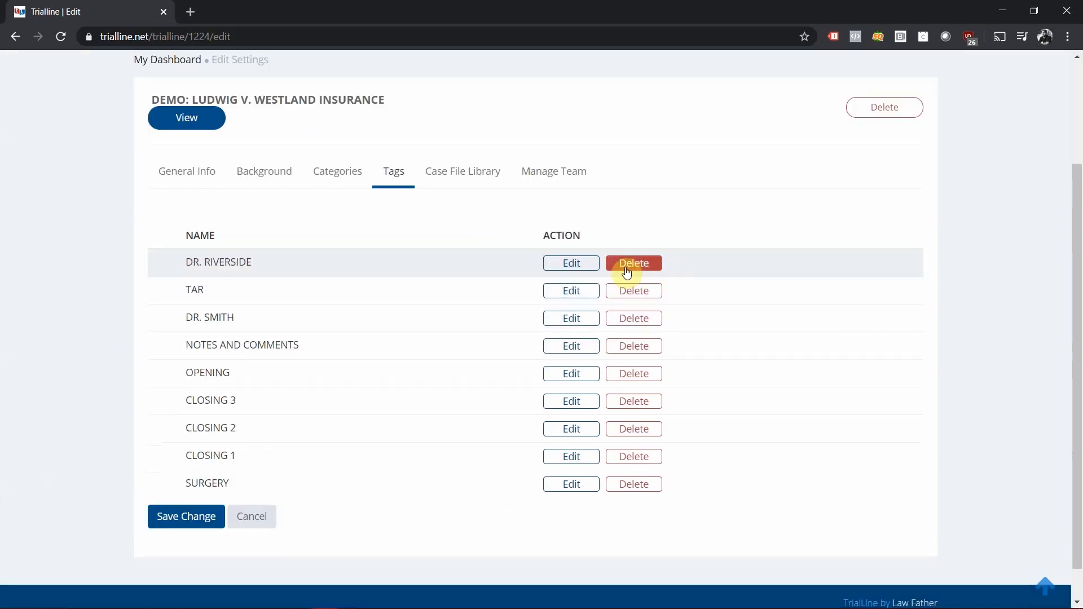
- Save the case settings and return to the case's timeline view
left_click(175, 528)
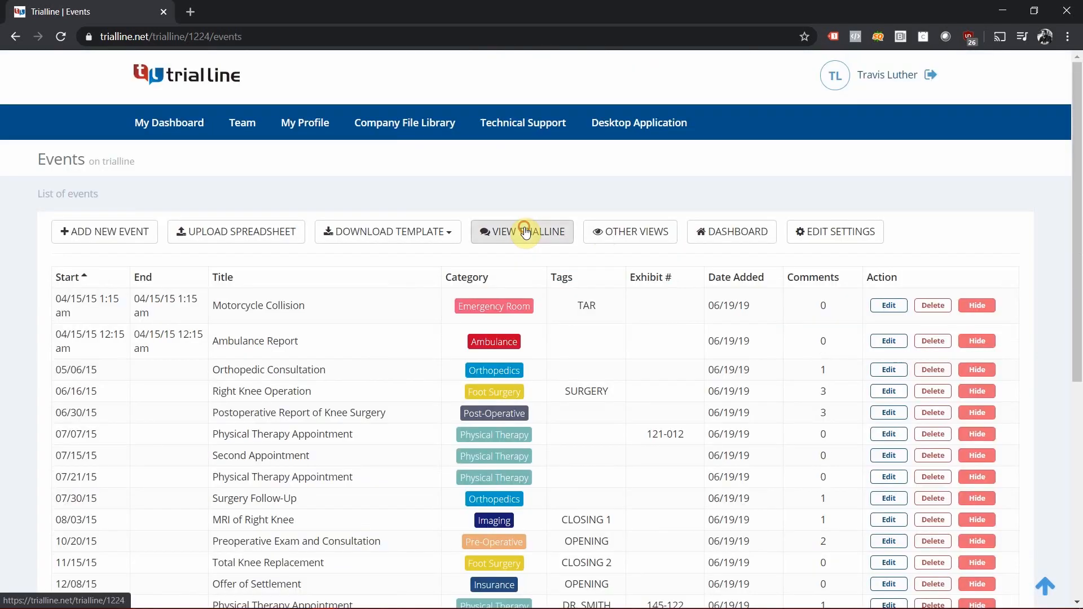
left_click(522, 231)
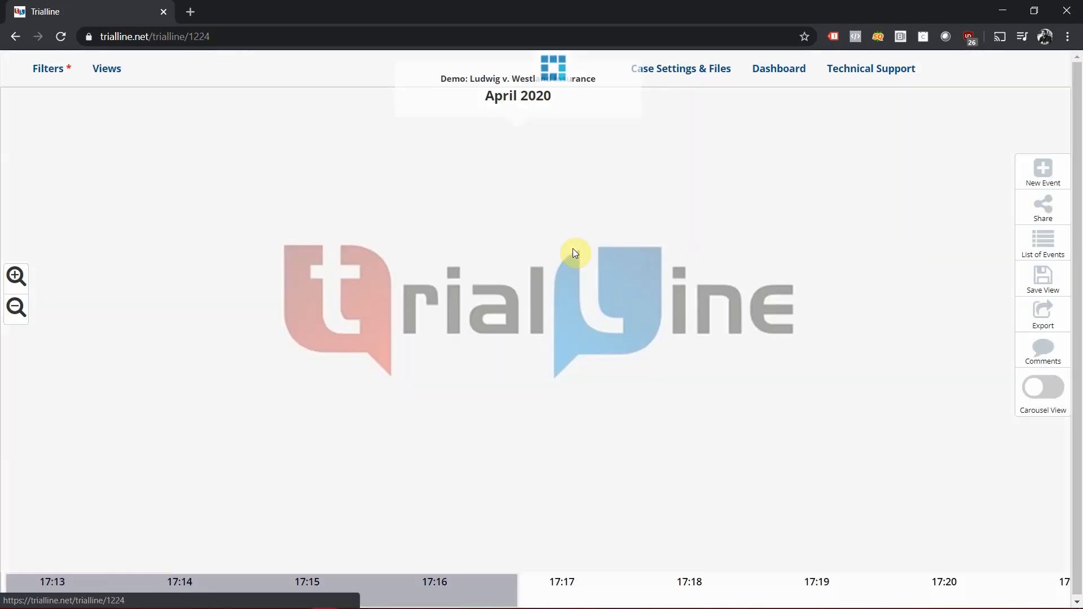
- Filter the timeline by tag to hide CLOSING 1, CLOSING 3 and the second doctor's tag
left_click(49, 68)
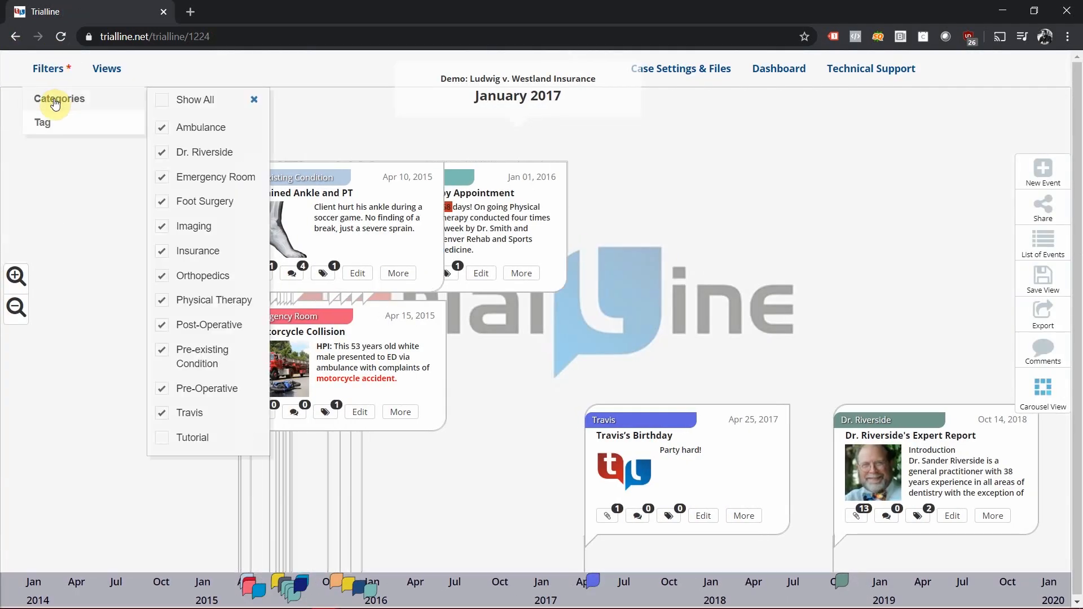
mouse_move(58, 129)
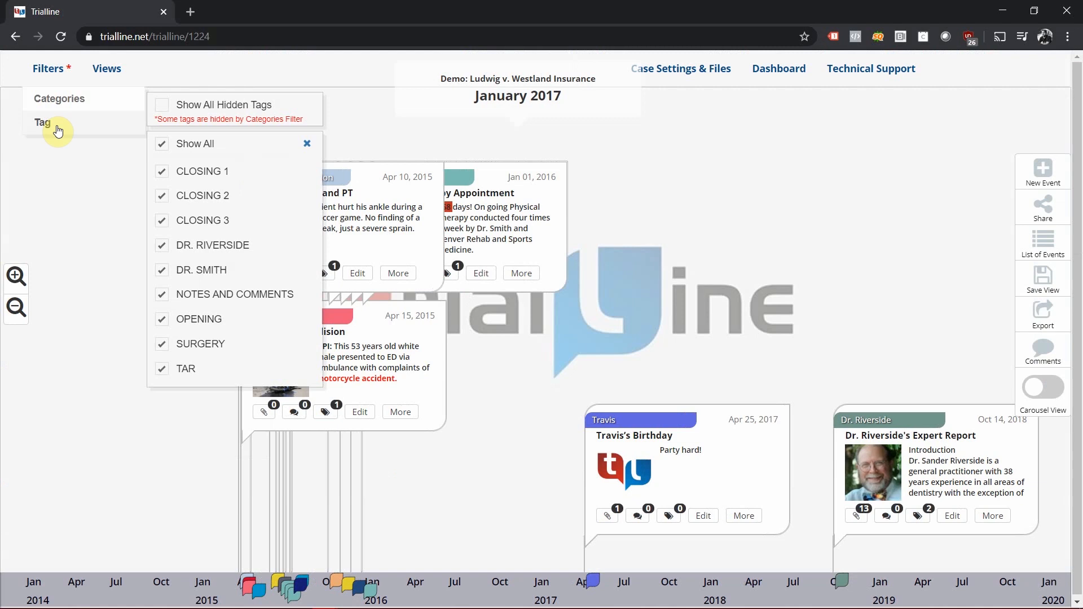
left_click(162, 172)
left_click(162, 226)
left_click(162, 270)
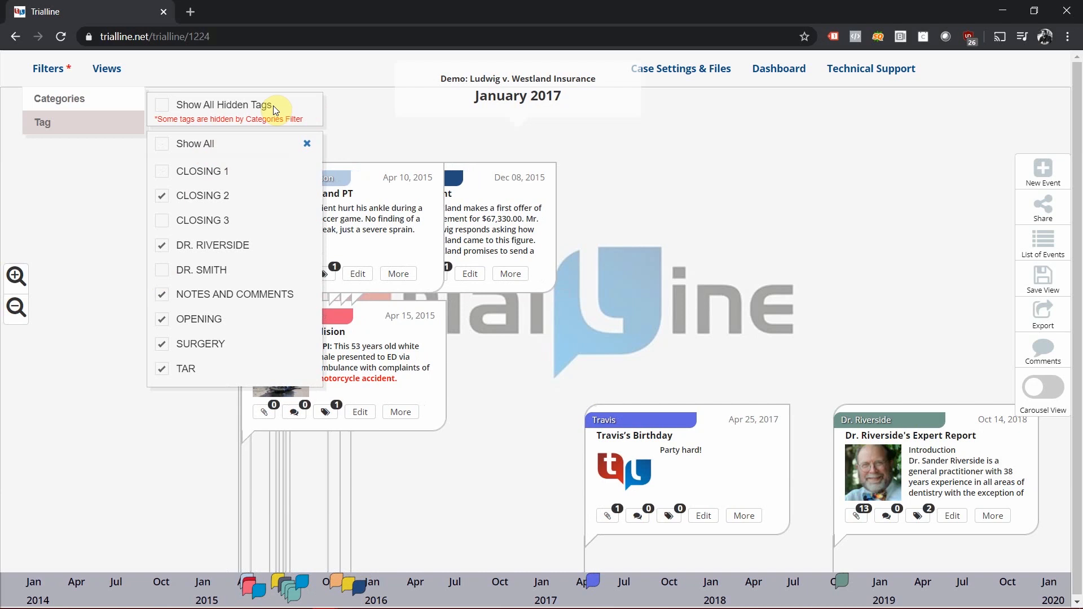
- Enable Show All Hidden Tags in the tag filter and re-enable CLOSING 1, CLOSING 3 and the second doctor's tag
left_click(160, 109)
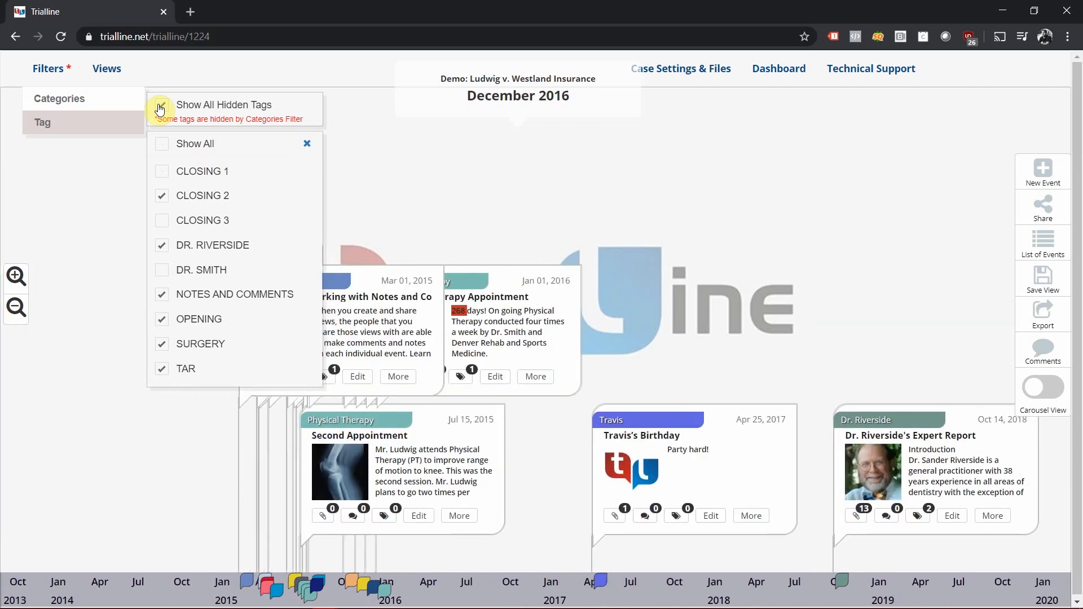
left_click(164, 176)
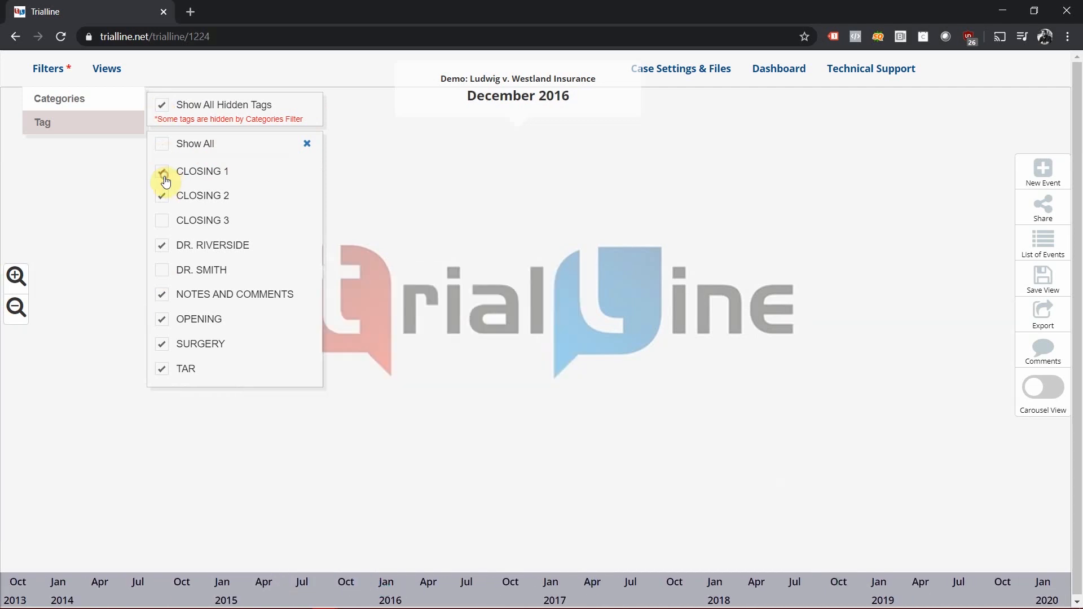
left_click(161, 221)
left_click(163, 272)
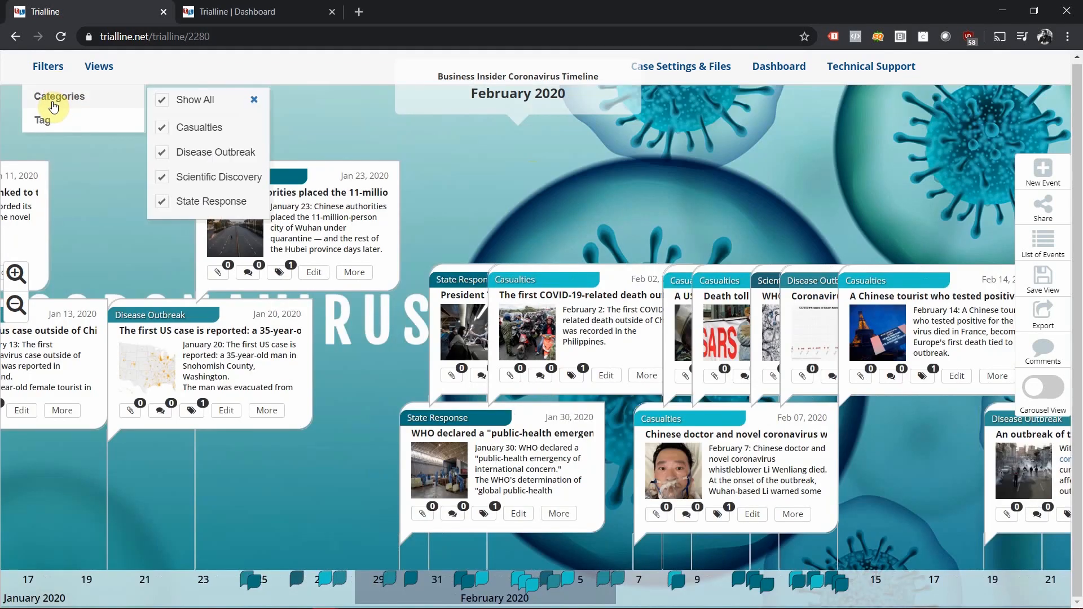
- Hide every category on the Business Insider Coronavirus Timeline using the category filter
left_click(52, 120)
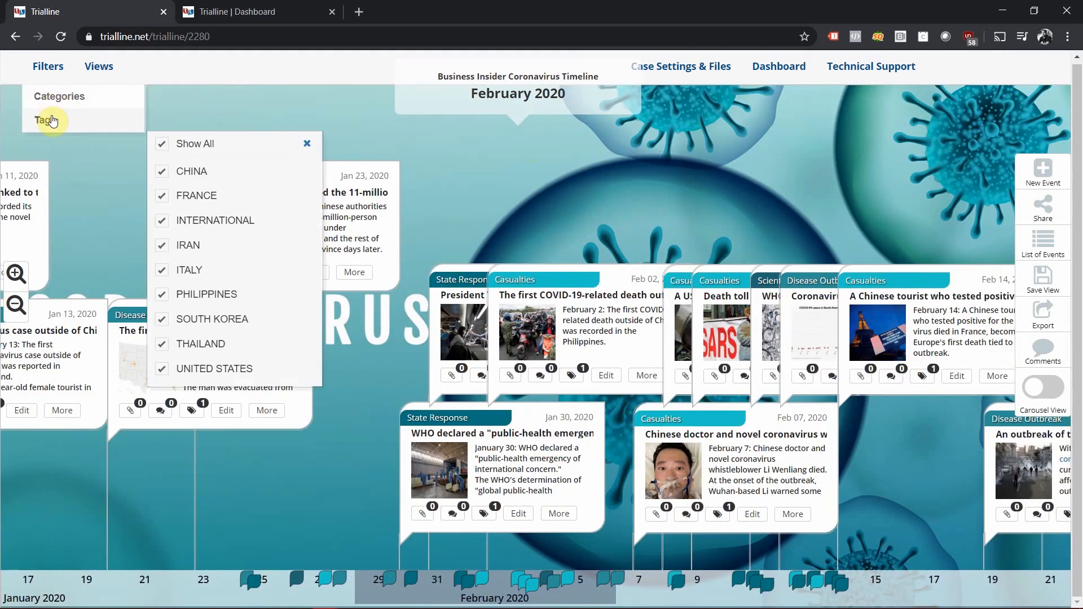
left_click(66, 97)
left_click(160, 100)
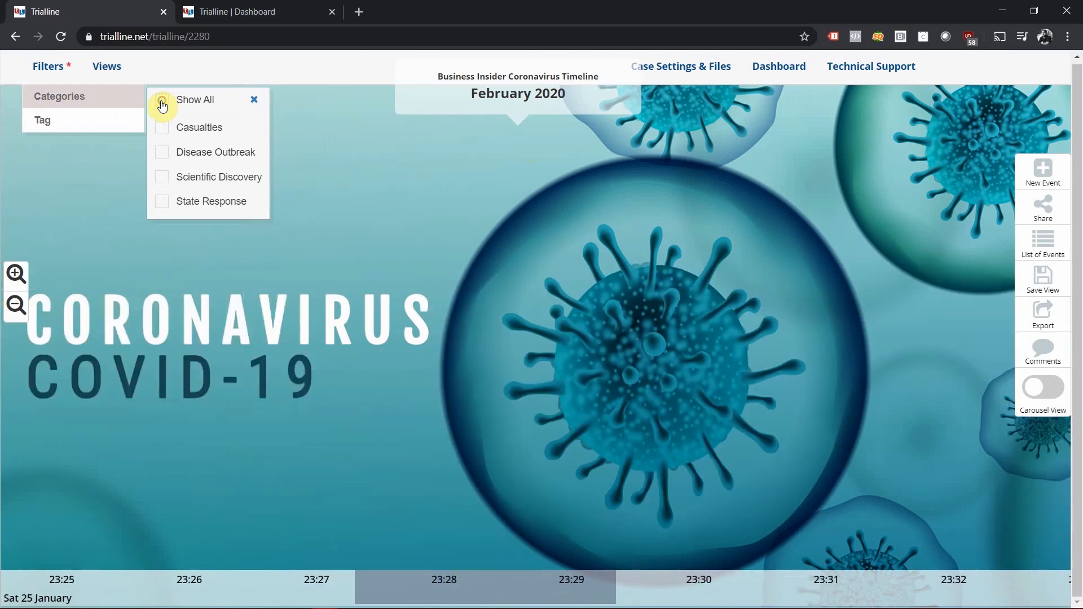
- Enable Show All Hidden Tags in the coronavirus timeline's tag filter
left_click(94, 106)
left_click(97, 120)
left_click(160, 104)
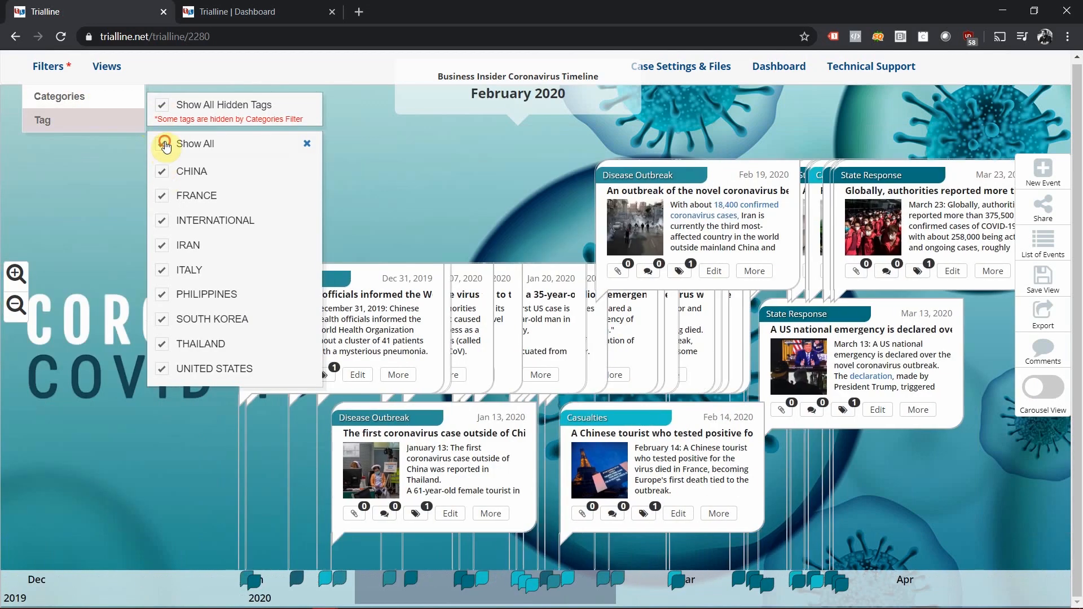
- Hide all tags in the coronavirus timeline's tag filter and show only the events tagged CHINA
left_click(161, 145)
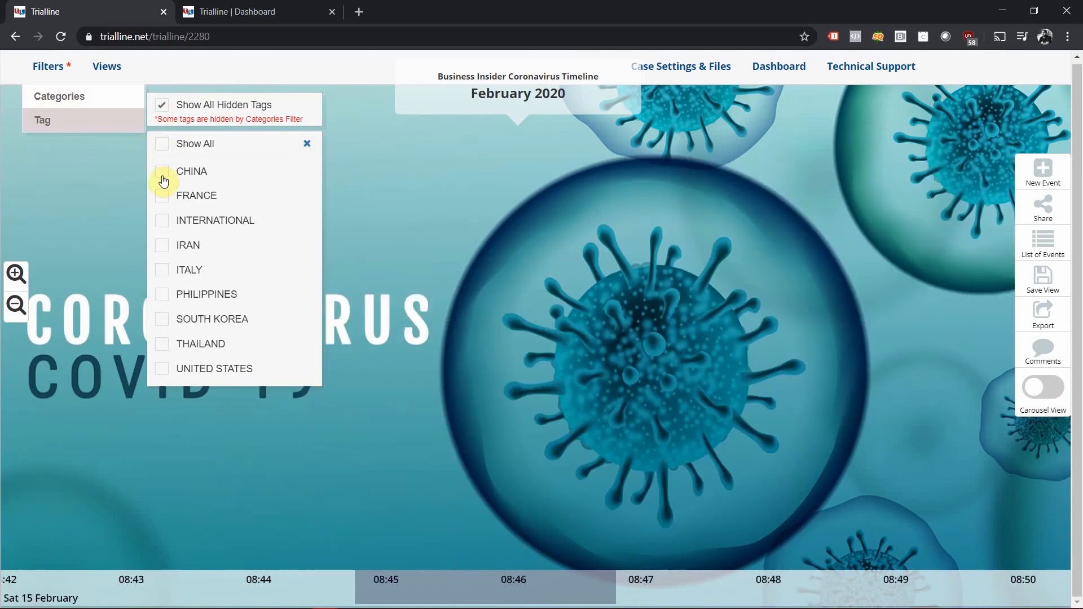
left_click(162, 173)
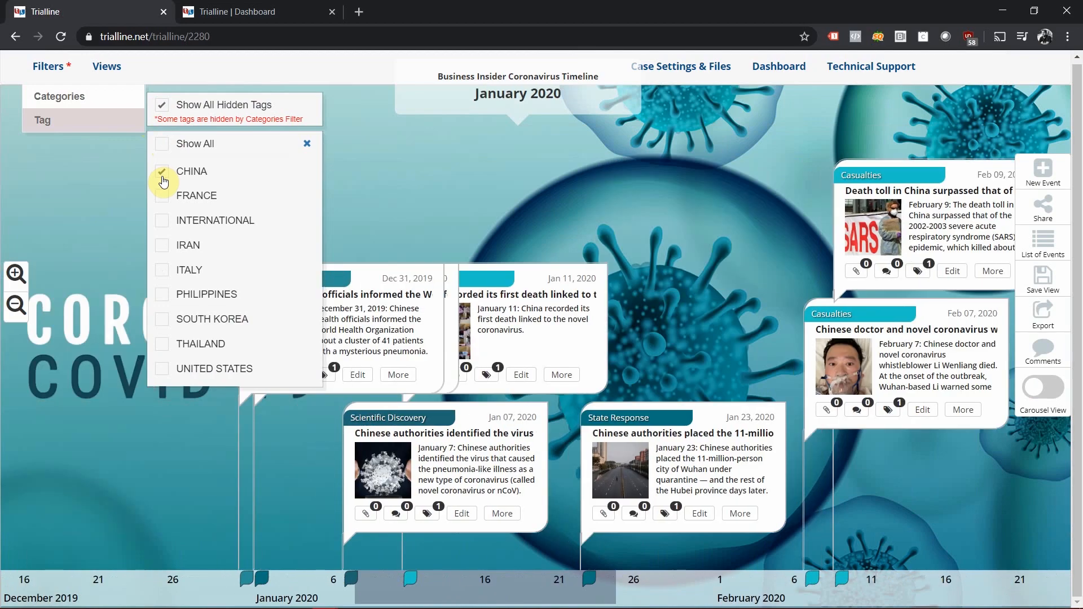
scroll(436, 206, "down", 3)
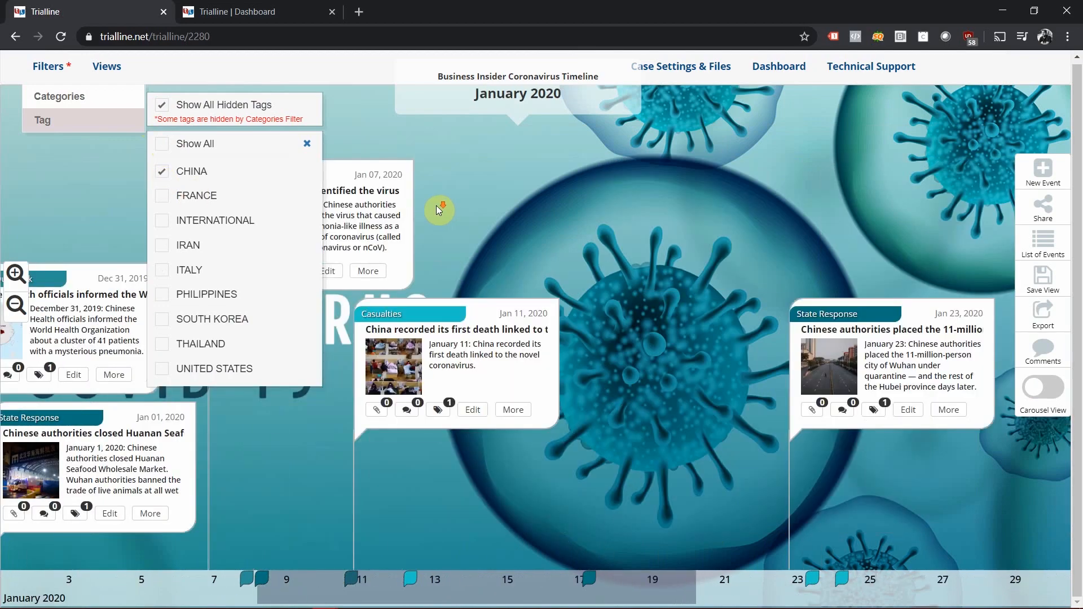
- Replace the CHINA tag with FRANCE in the tag filter and add the INTERNATIONAL tag
scroll(435, 205, "up", 3)
left_click(161, 195)
left_click(164, 173)
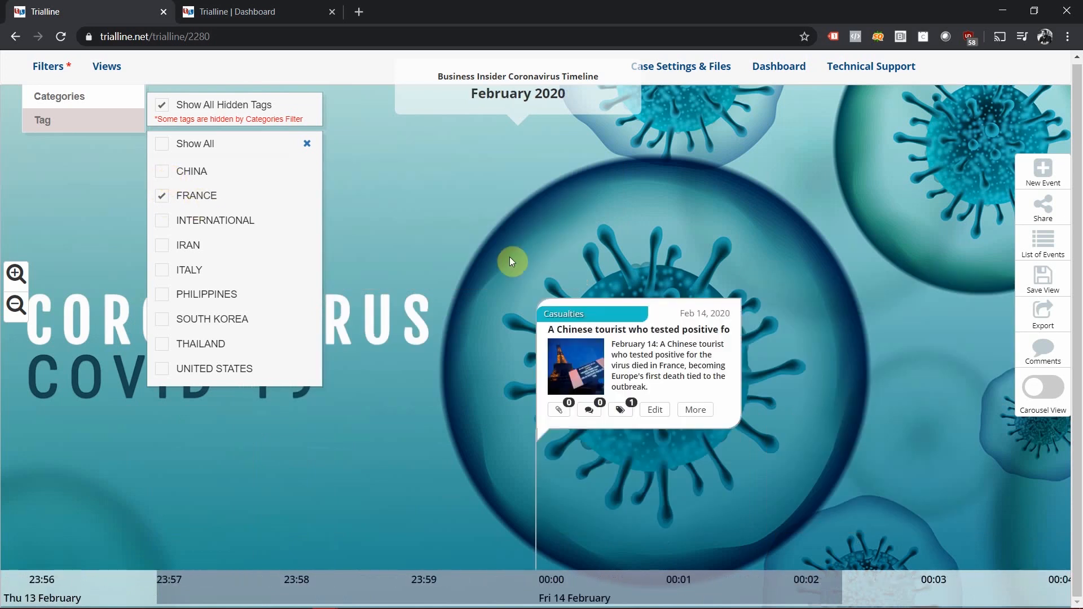
left_click(162, 222)
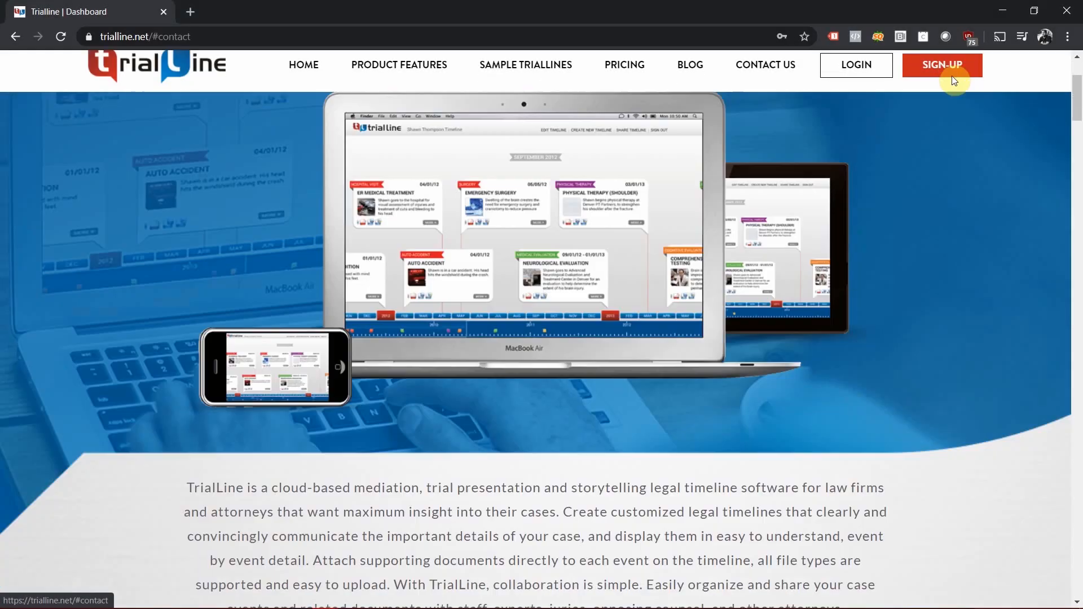
- Go to the free 14-day trial sign-up form on the TrialLine home page
scroll(952, 80, "down", 15)
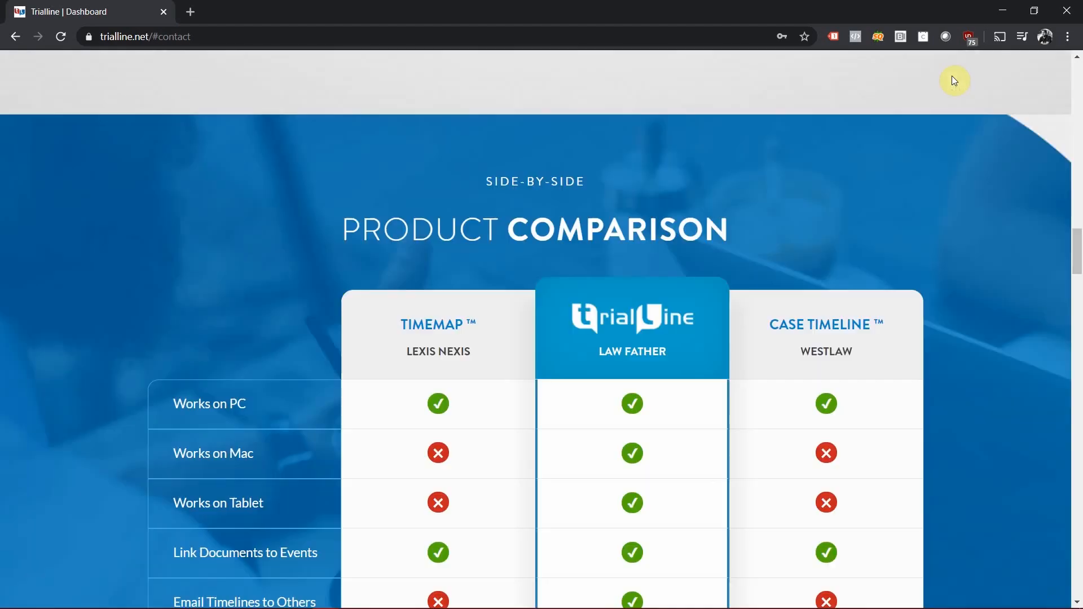
scroll(952, 80, "down", 10)
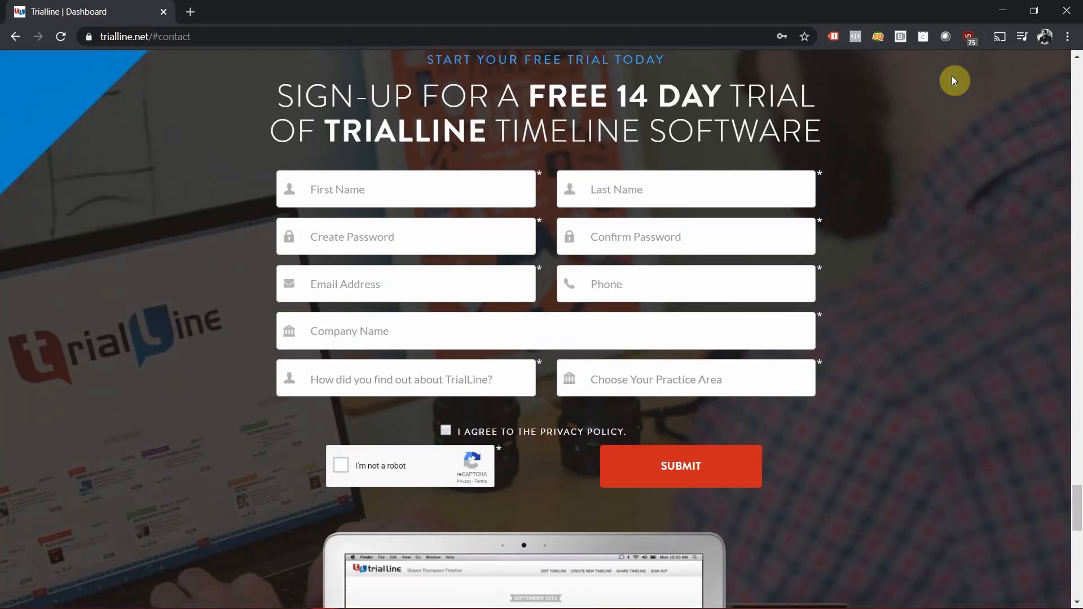